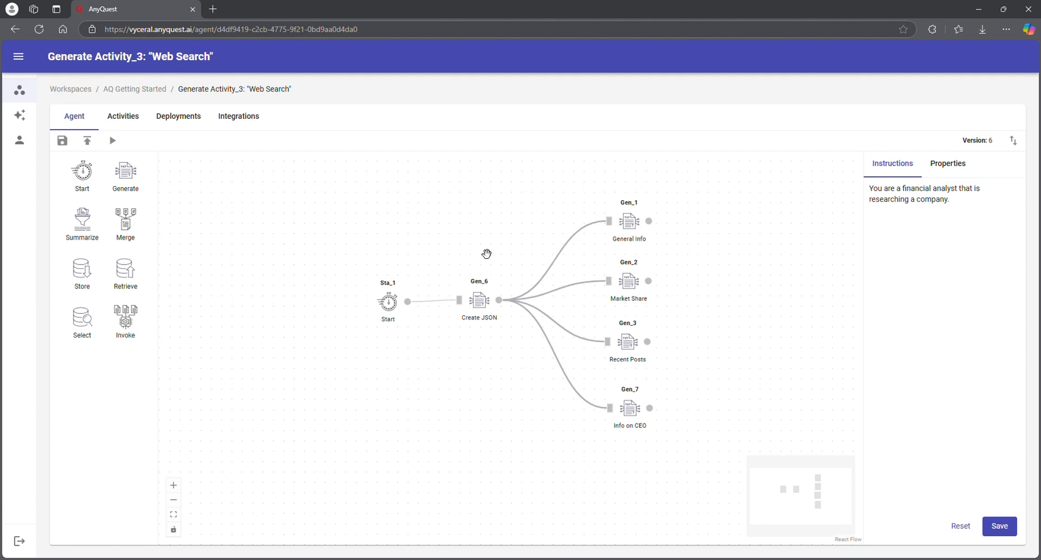
Step: Show the Start node's user prompt, then the Create JSON prompt building company_info with company_name and CEO
left_click(394, 304)
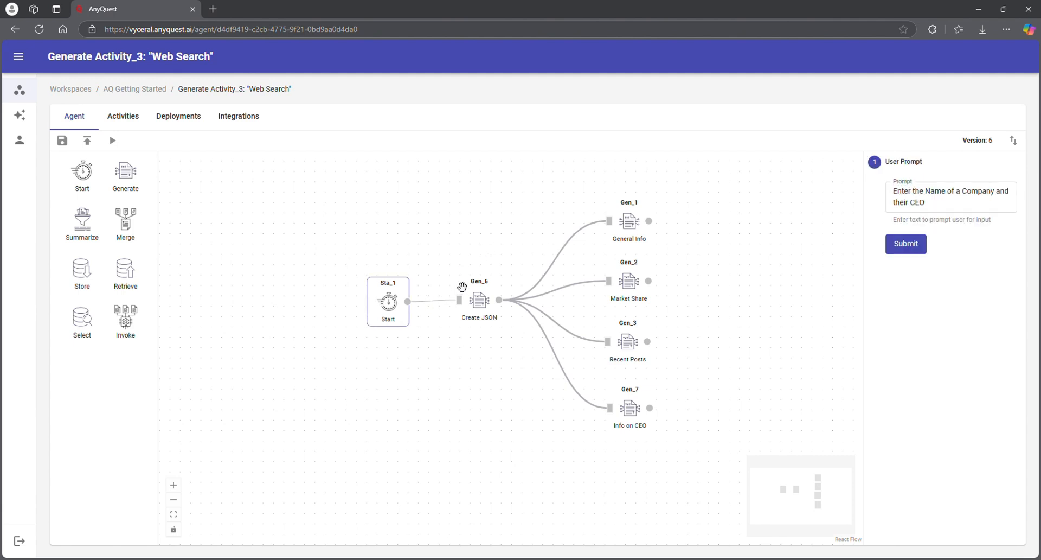
left_click(491, 315)
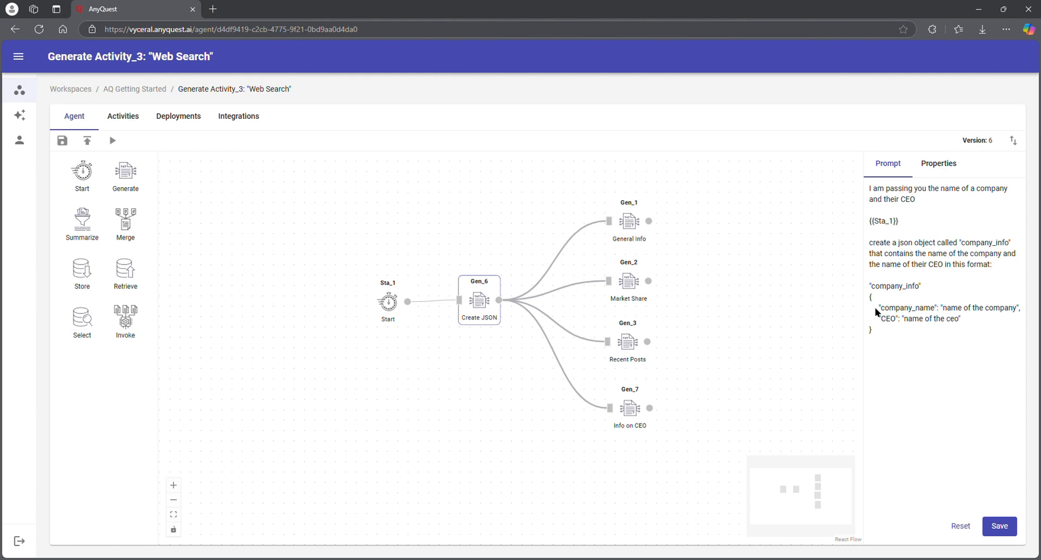
mouse_move(891, 319)
left_mouse_down()
mouse_move(1000, 322)
mouse_move(889, 327)
left_mouse_up()
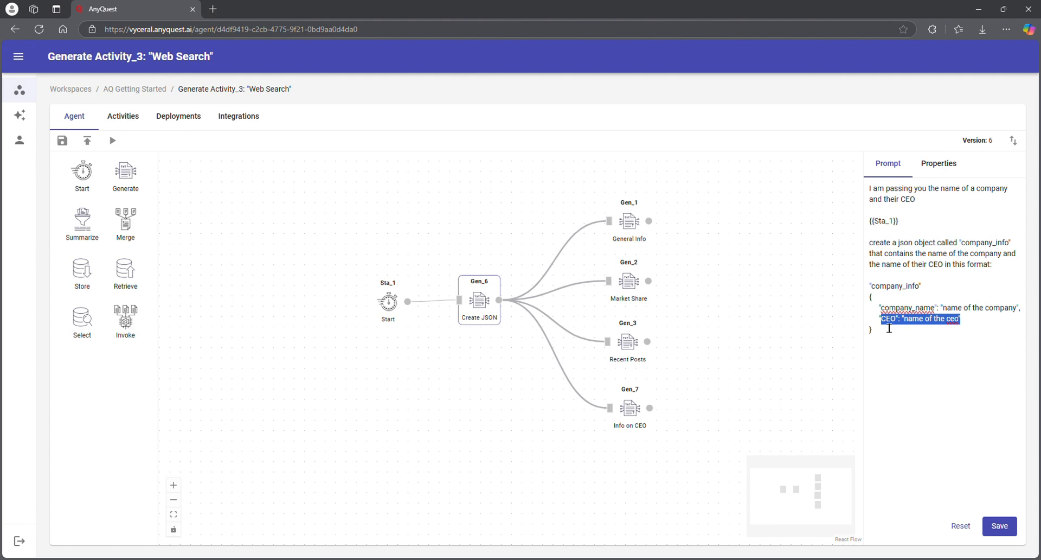
left_click(994, 332)
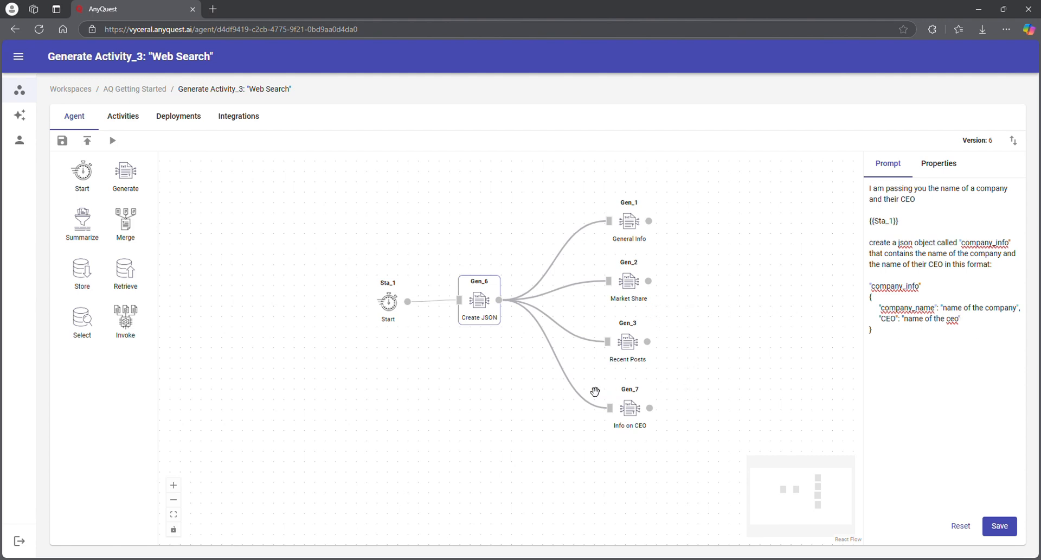
Step: Read the Info on CEO, Recent Posts, Market Share and General Info prompts in turn
left_click(637, 414)
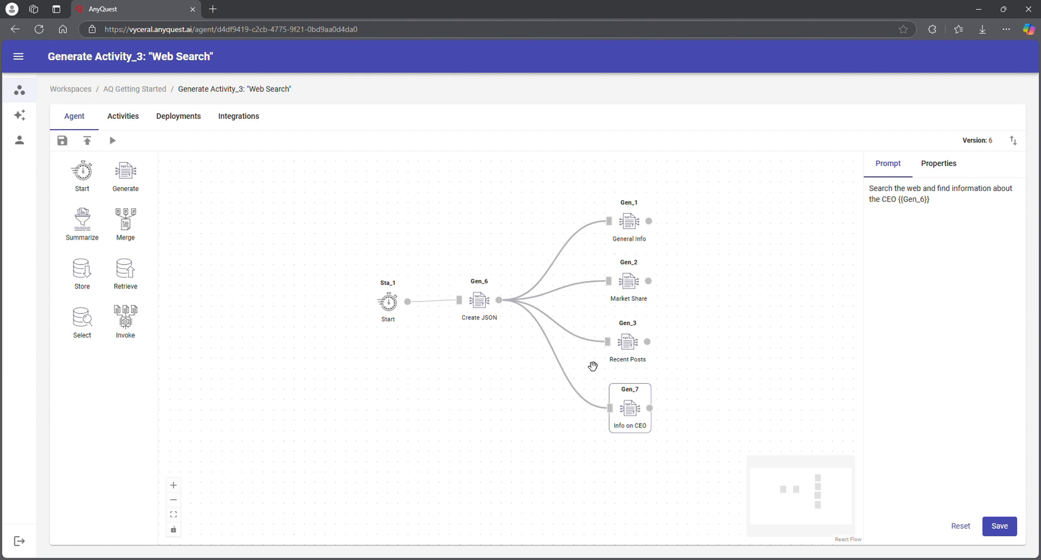
left_click(635, 345)
left_click(635, 296)
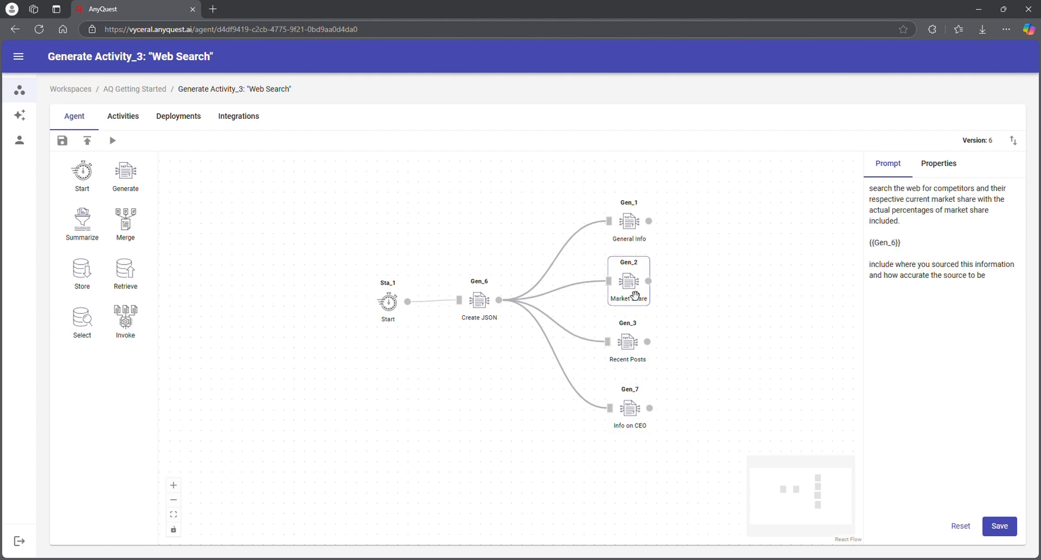
left_click(631, 239)
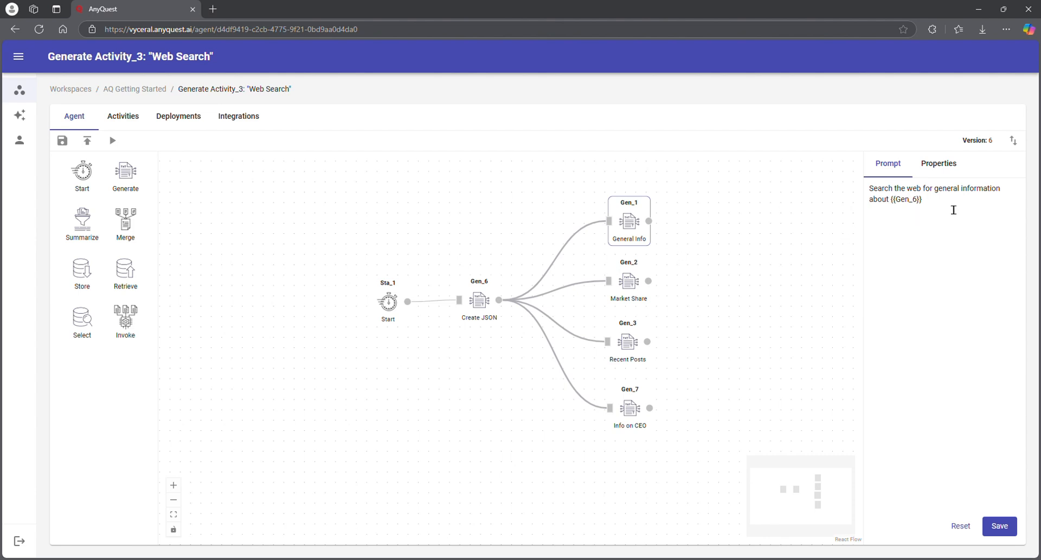
Step: Open the General Info step's properties, keeping its title and default model
left_click(944, 169)
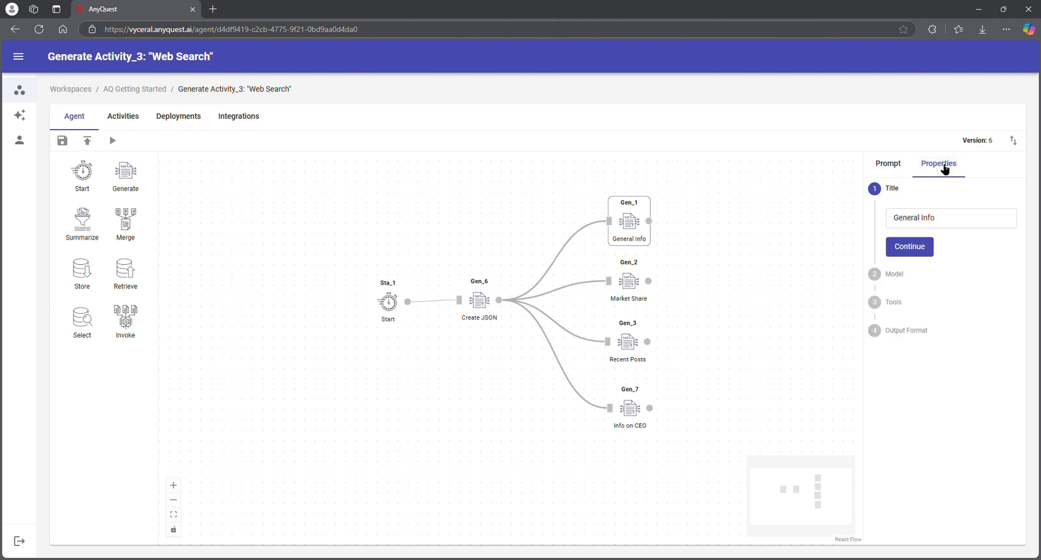
left_click(917, 246)
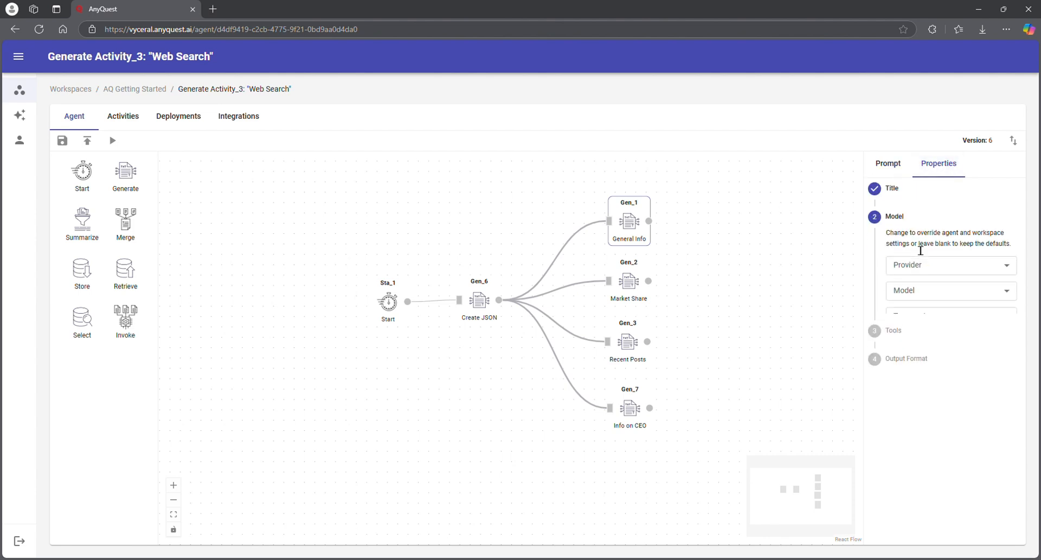
left_click(906, 399)
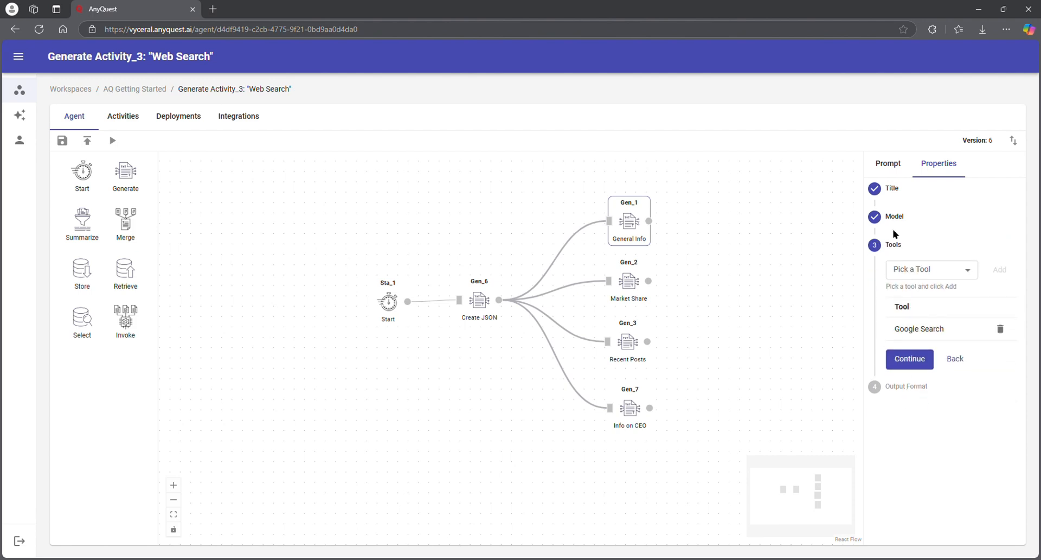
left_click(956, 271)
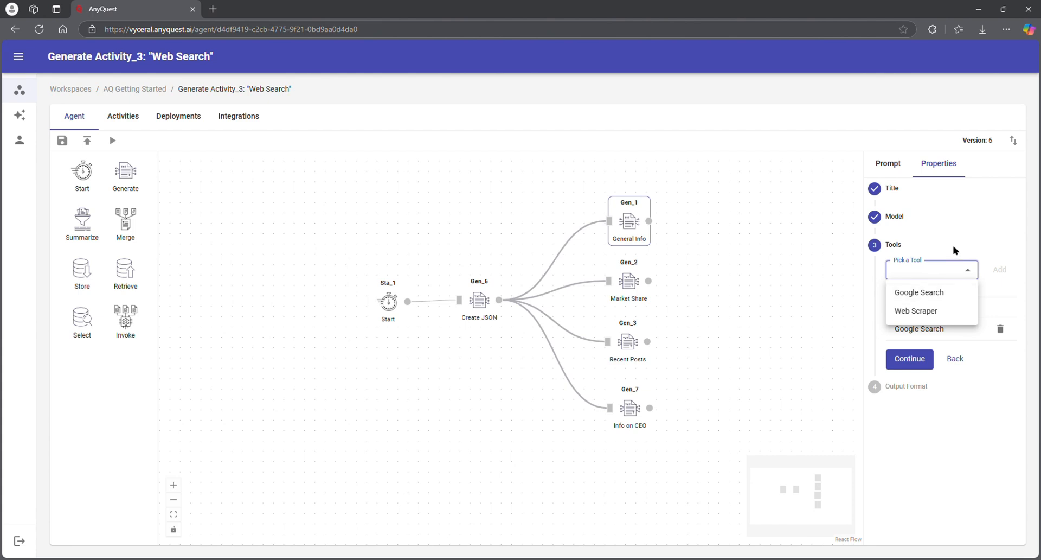
key("Escape")
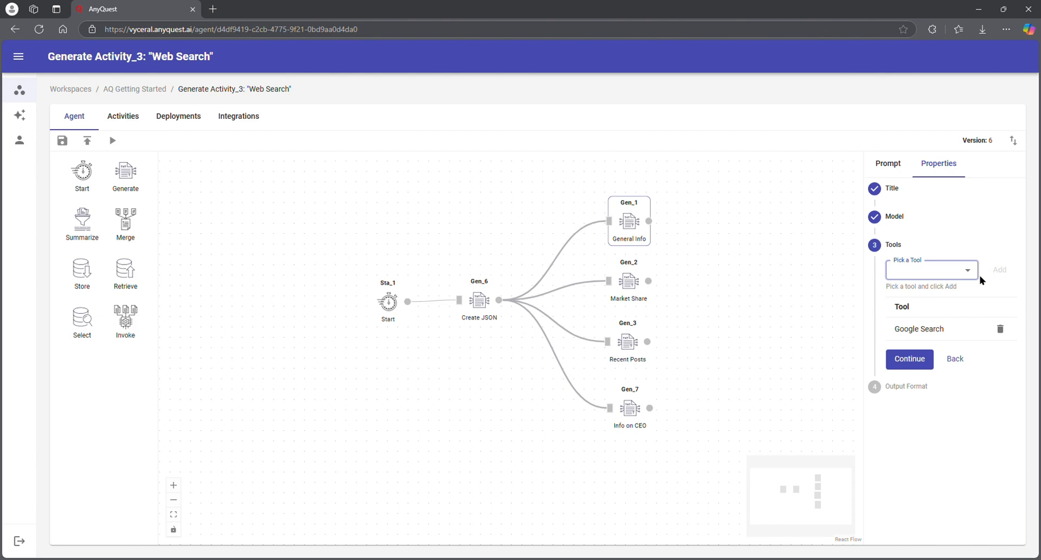
Step: Choose Google Search as the tool, keep Text output, submit, and show the Market Share prompt
left_click(954, 271)
left_click(942, 293)
left_click(916, 353)
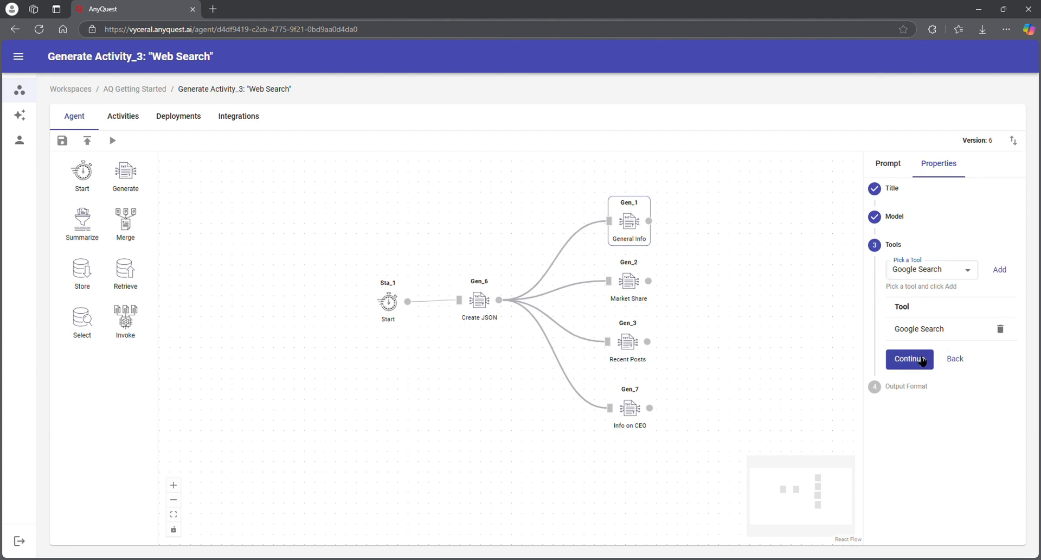
left_click(922, 360)
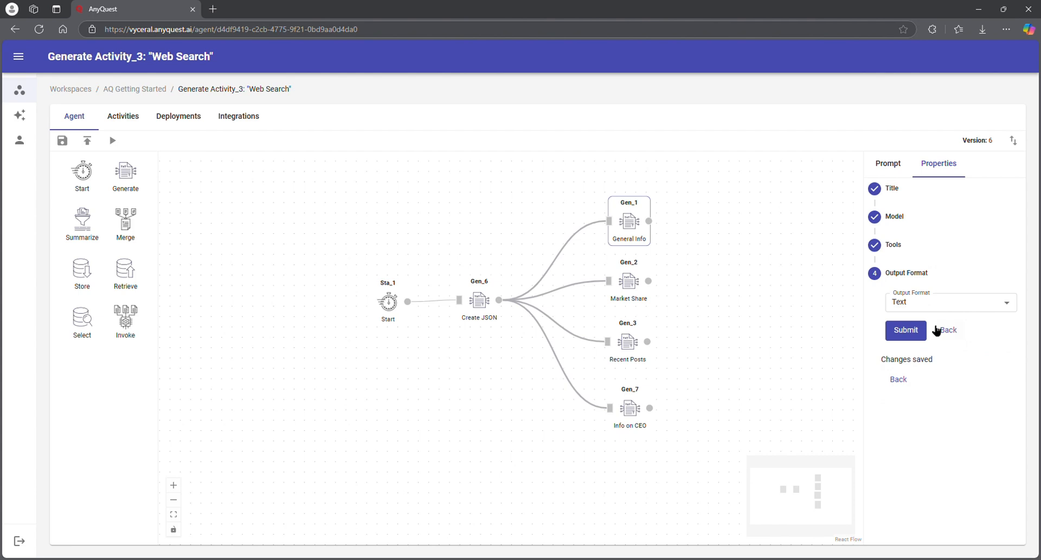
left_click(900, 330)
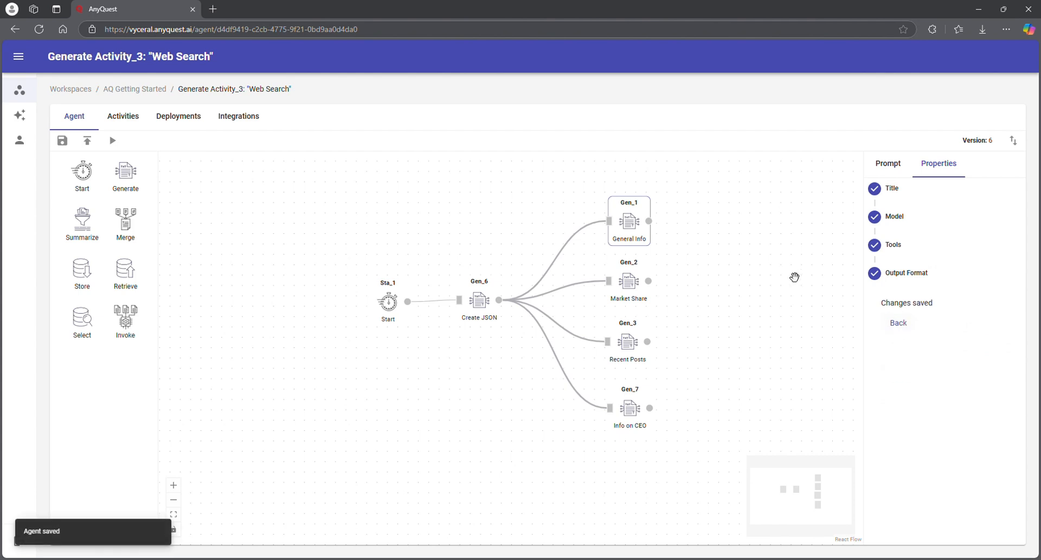
left_click(635, 291)
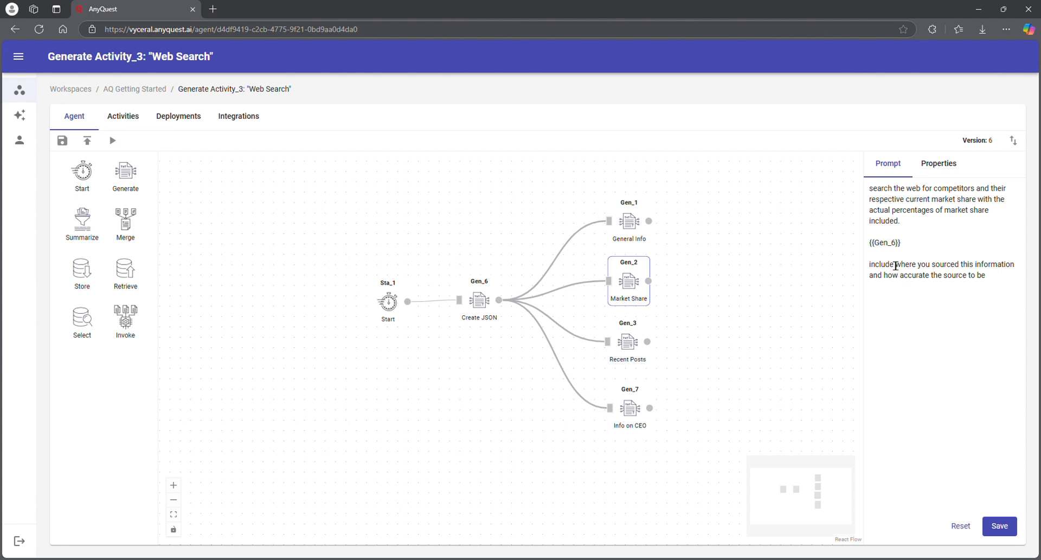
Step: Save the agent and show the Info on CEO prompt searching for the CEO of {{Gen_6}}
left_click(999, 525)
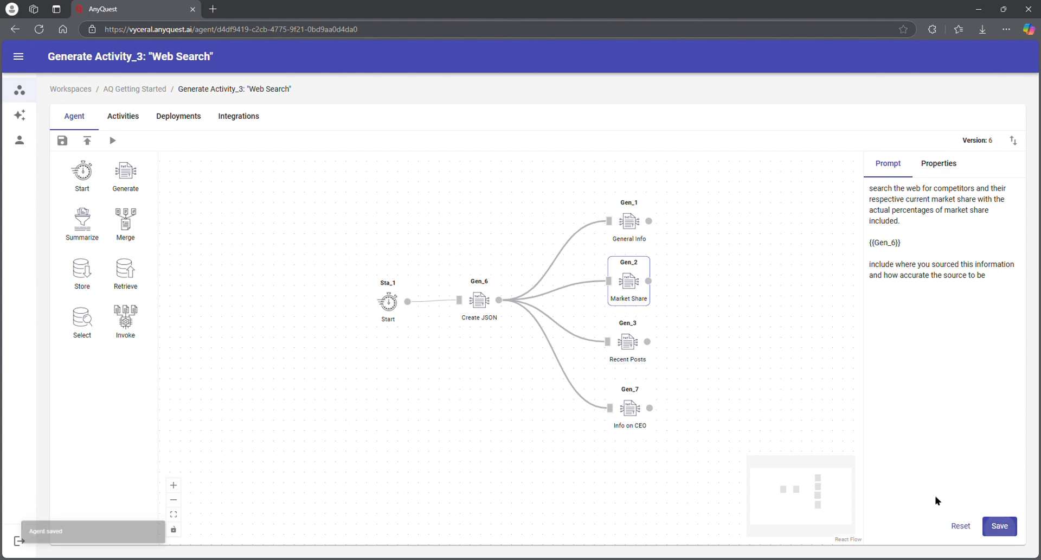
left_click(641, 348)
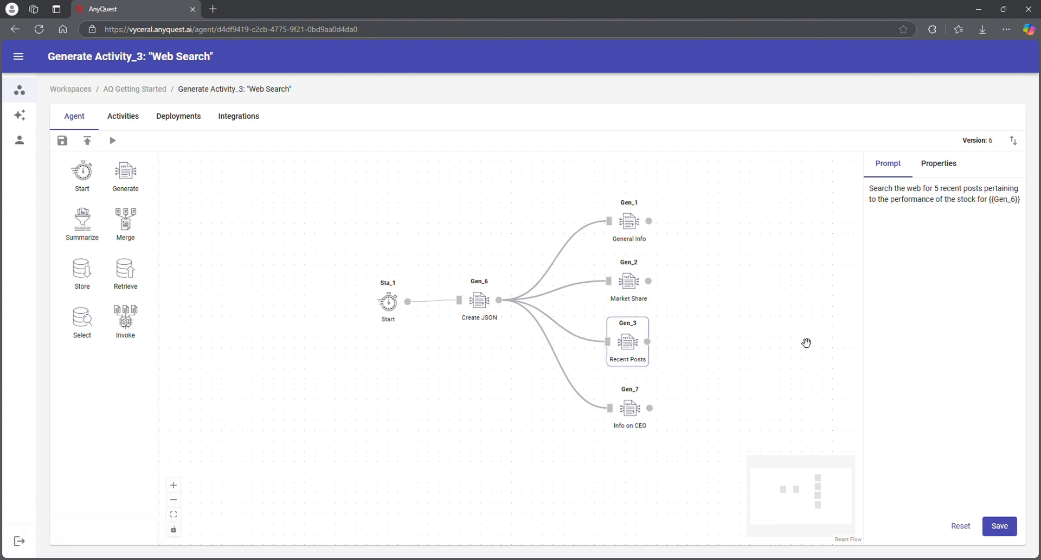
left_click(632, 418)
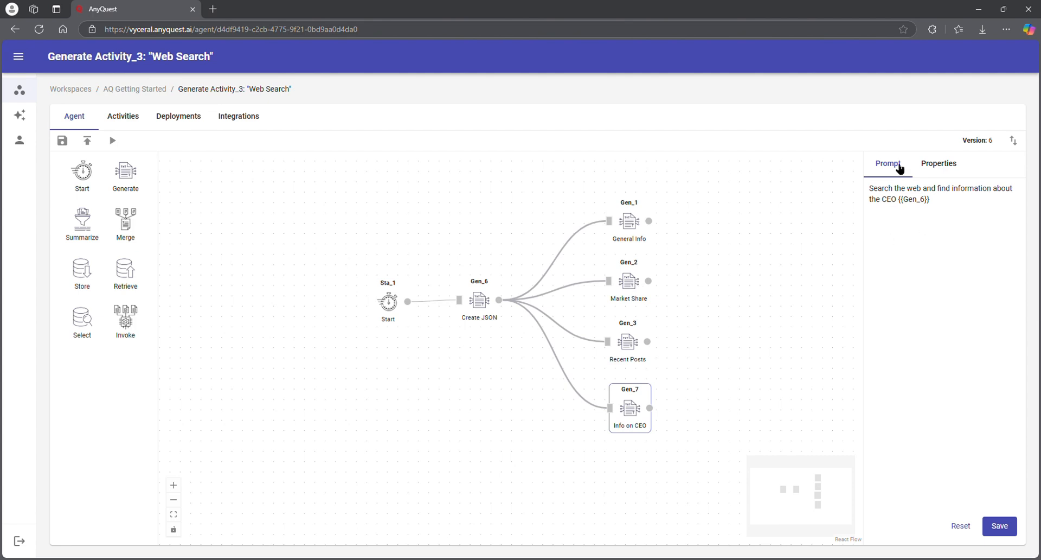
Step: Submit Info on CEO's settings with default title, model and Google Search, then start a test run
left_click(933, 163)
left_click(933, 245)
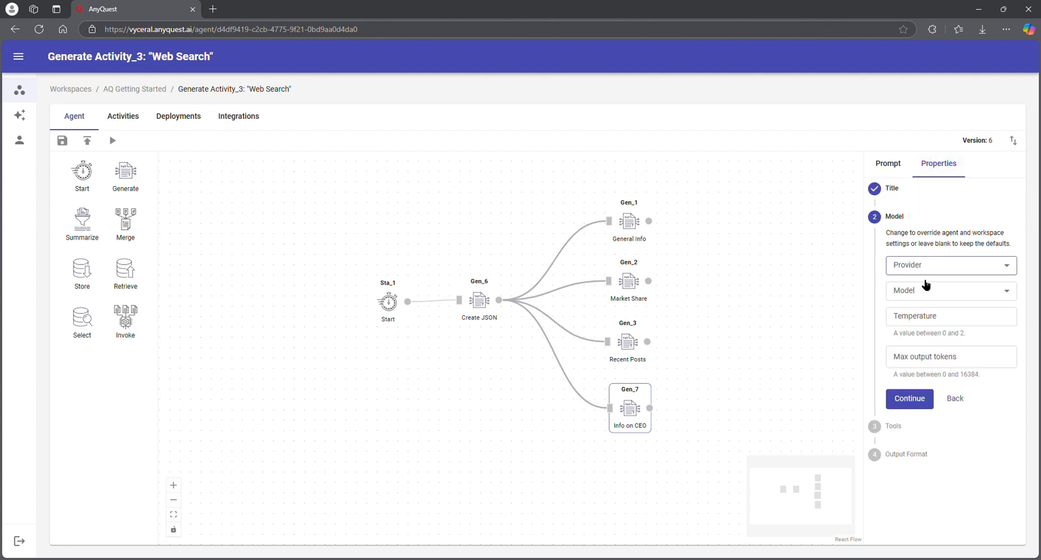
left_click(929, 405)
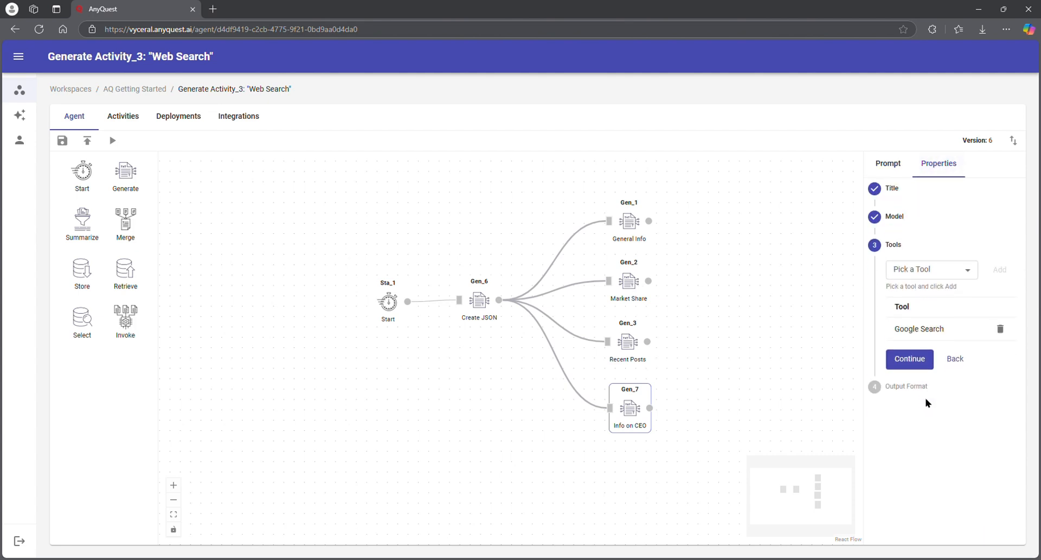
left_click(917, 367)
left_click(912, 337)
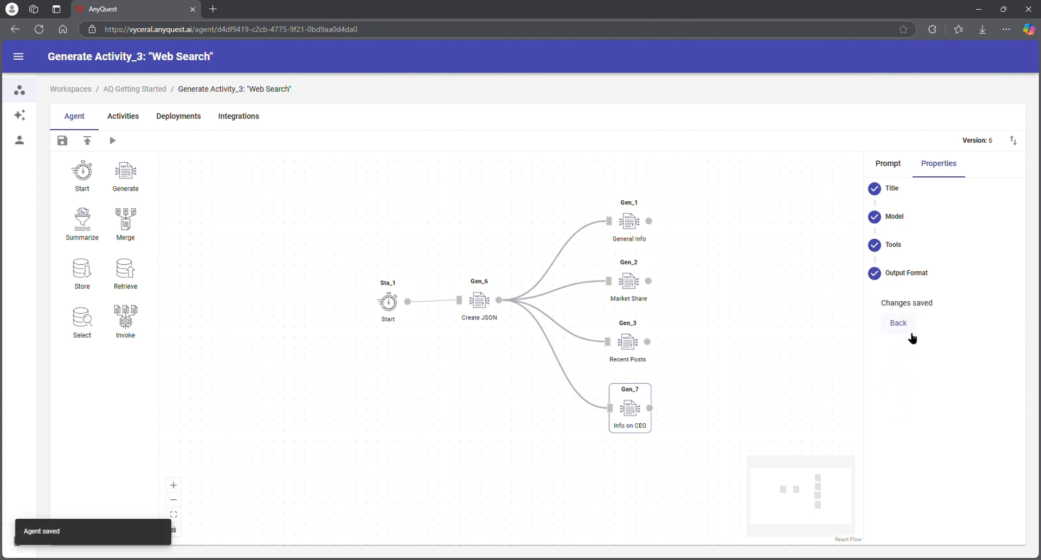
left_click(111, 141)
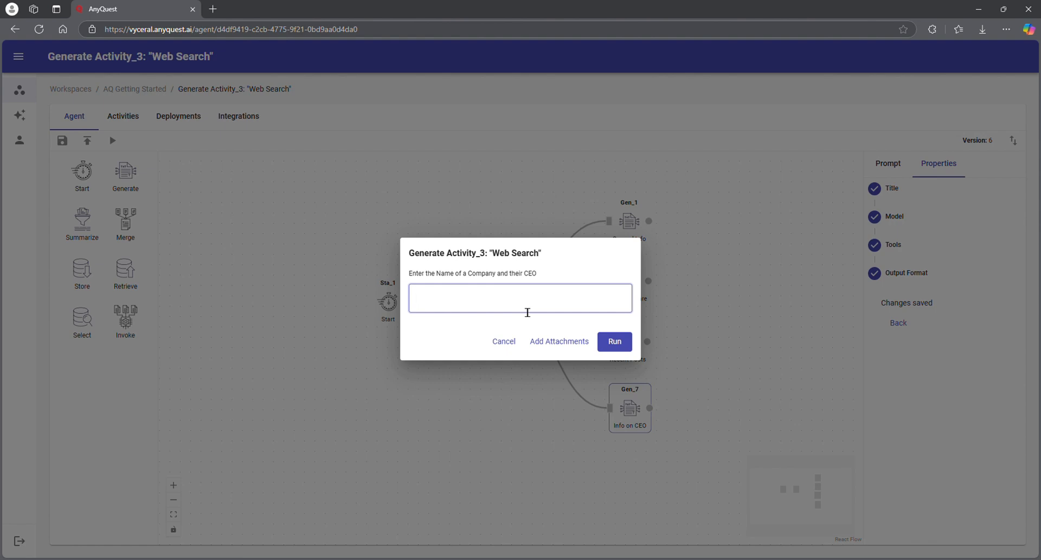
Step: Run the agent with Tesla as the company and its CEO's name as input
type("ompany: Tesla, CEO: Elon Musk")
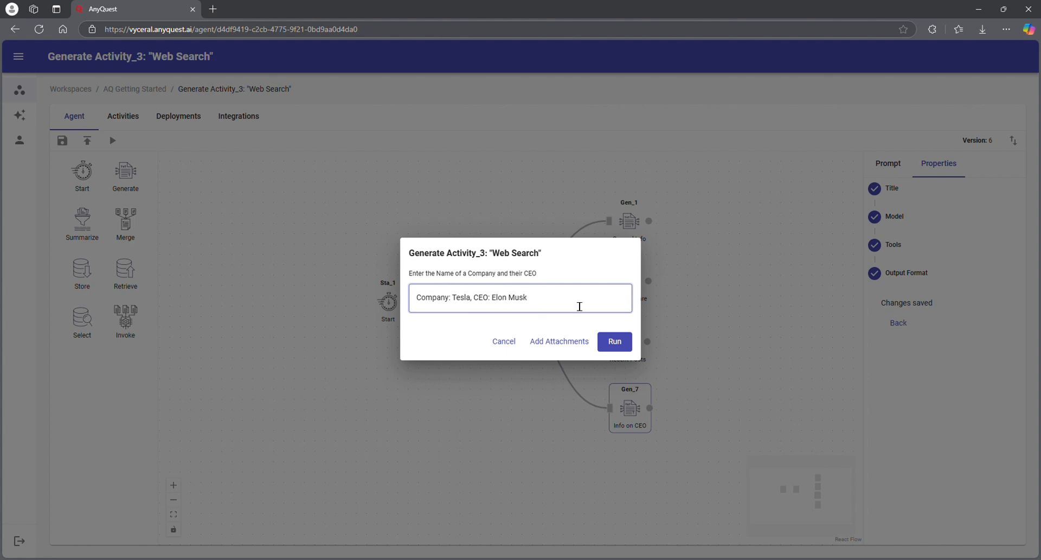
left_click(623, 345)
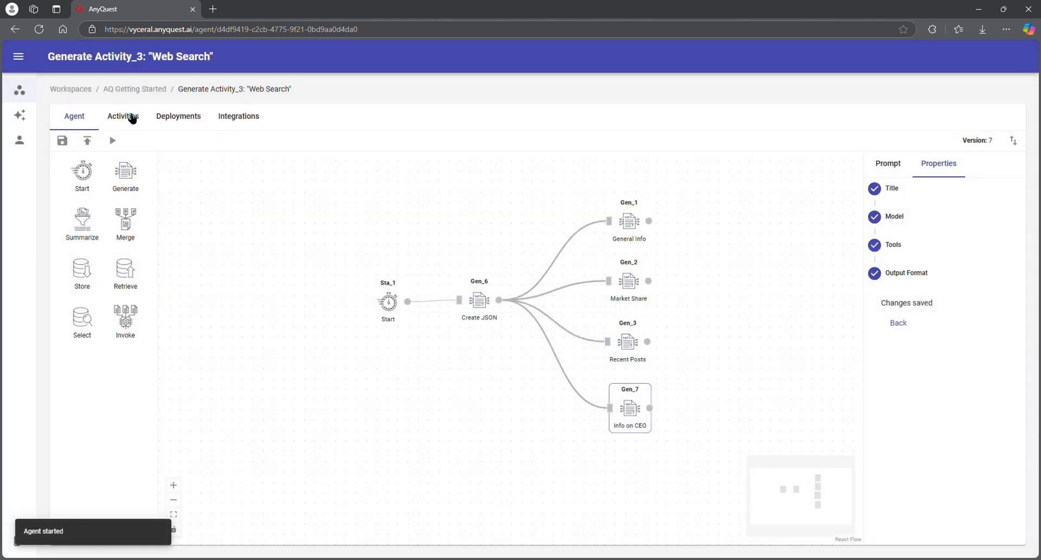
Step: Open the run's Activities, check the Create JSON output, then view Gen_1's Tesla Overview
left_click(131, 117)
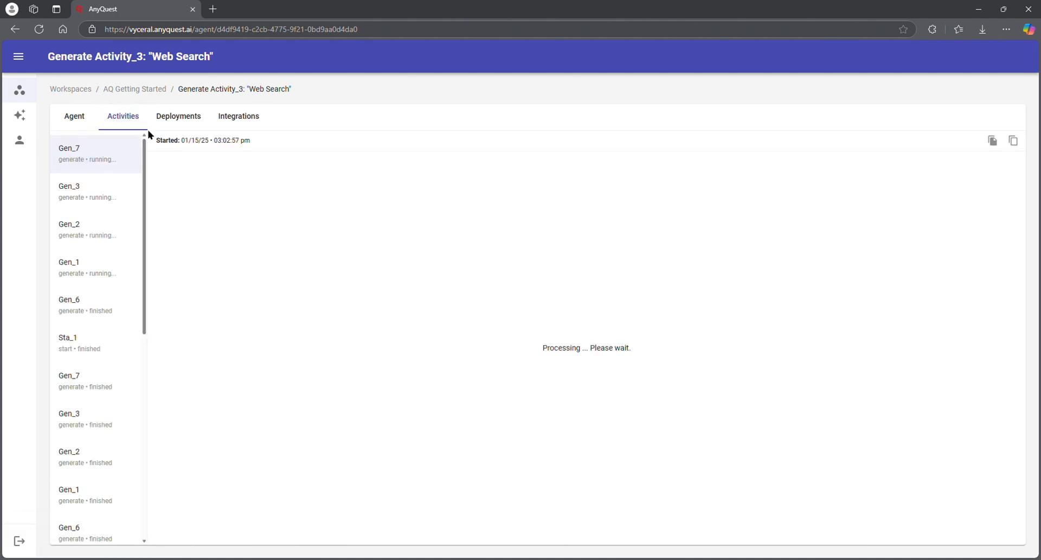
left_click(101, 311)
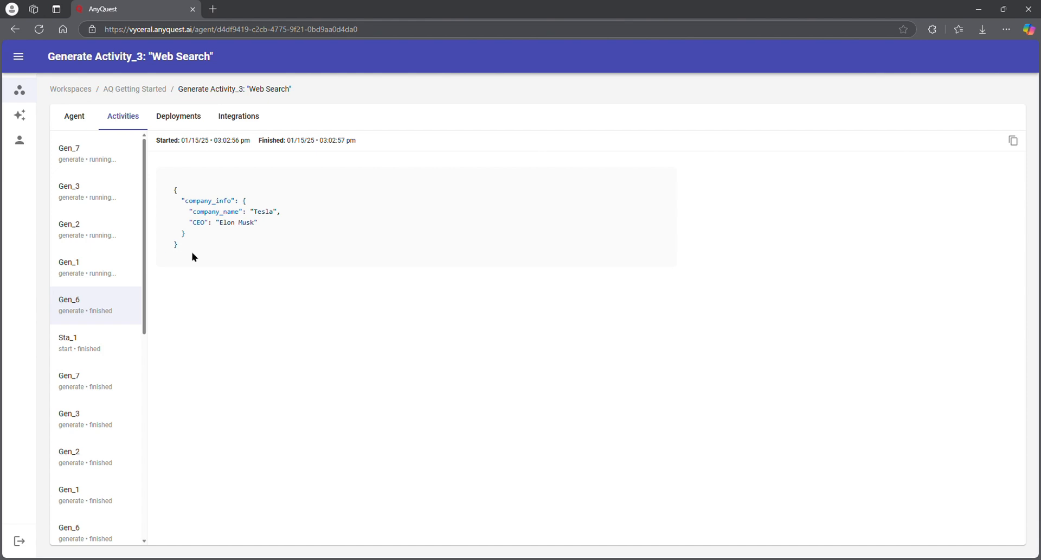
left_click(106, 268)
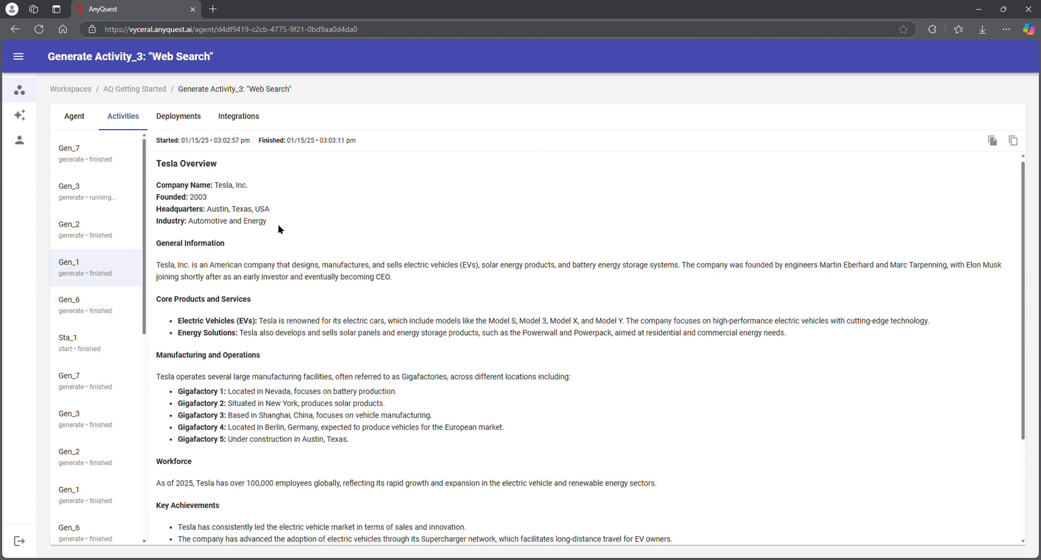
Step: Scroll the Tesla Overview to Key Links, then view Gen_2's market shares (Tesla 18%, BYD 15%)
scroll(279, 228, "down", 1)
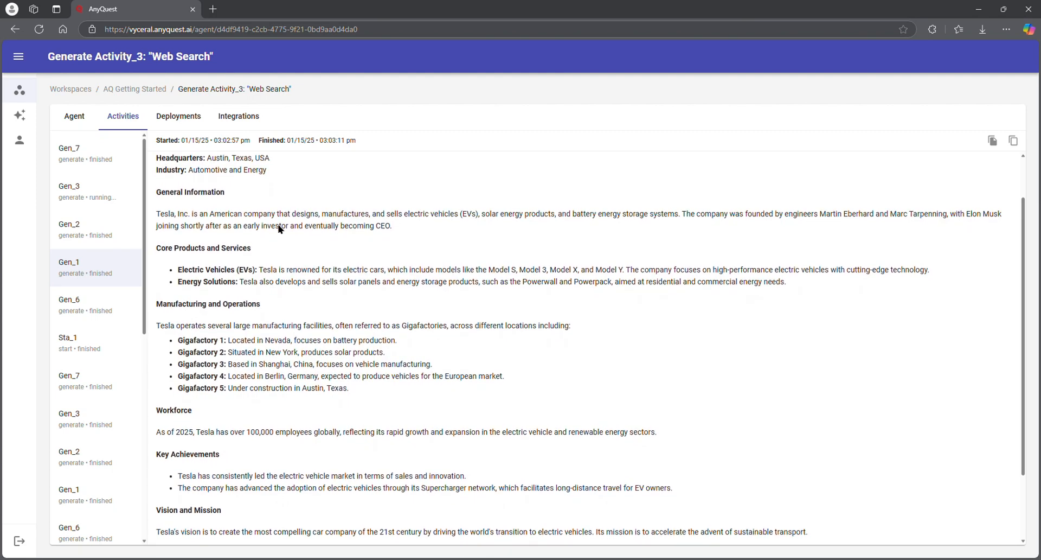
scroll(286, 232, "down", 2)
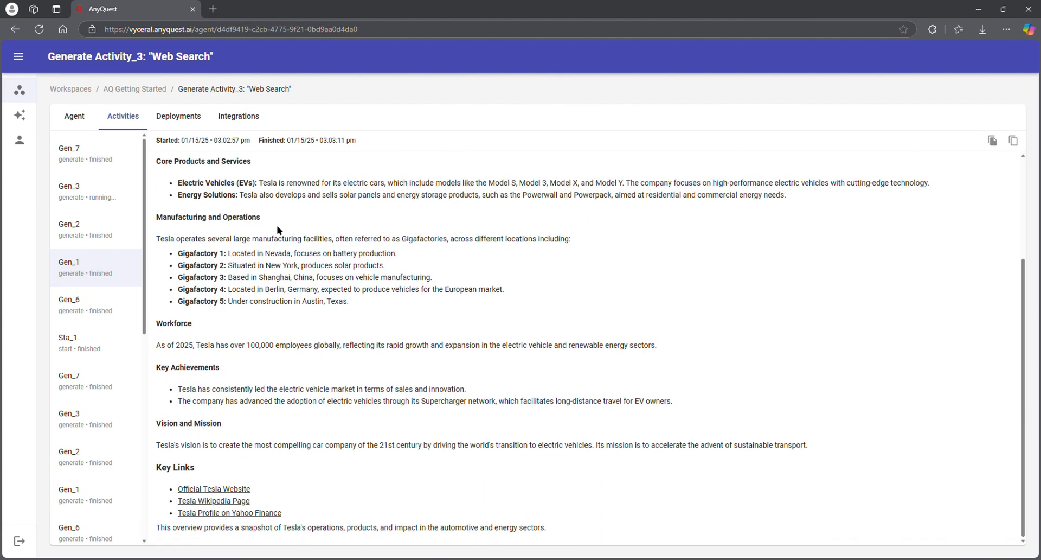
scroll(94, 235, "down", 1)
left_click(95, 235)
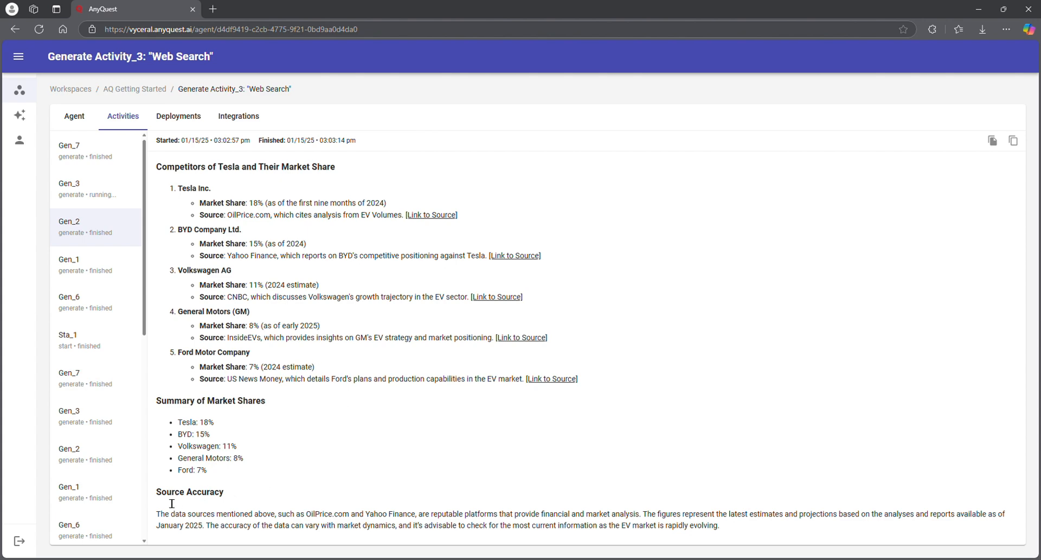
Step: Review the Info on CEO output, then view Gen_3's five recent posts on Tesla's stock
left_click_drag(156, 499, 225, 499)
left_click(301, 490)
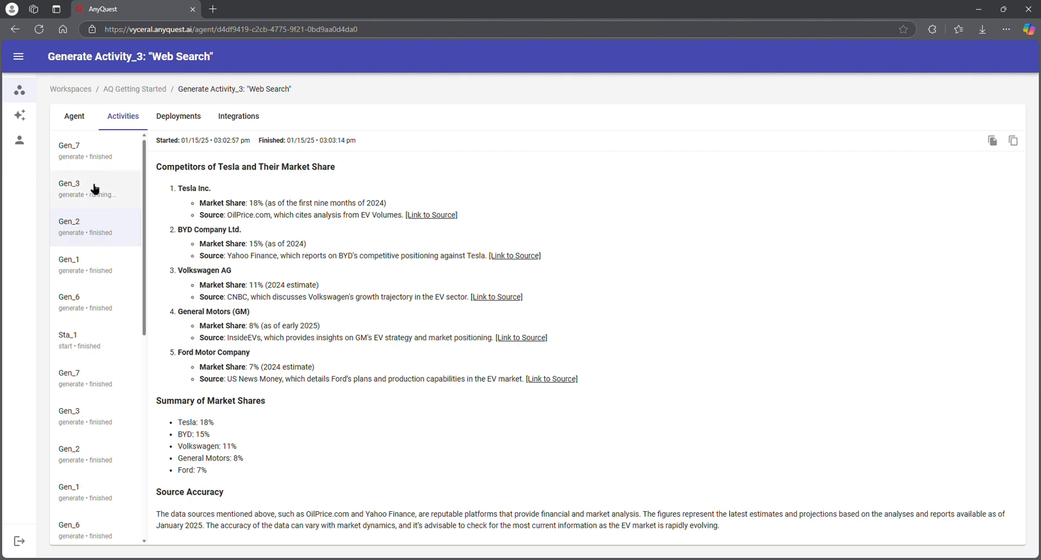
left_click(105, 155)
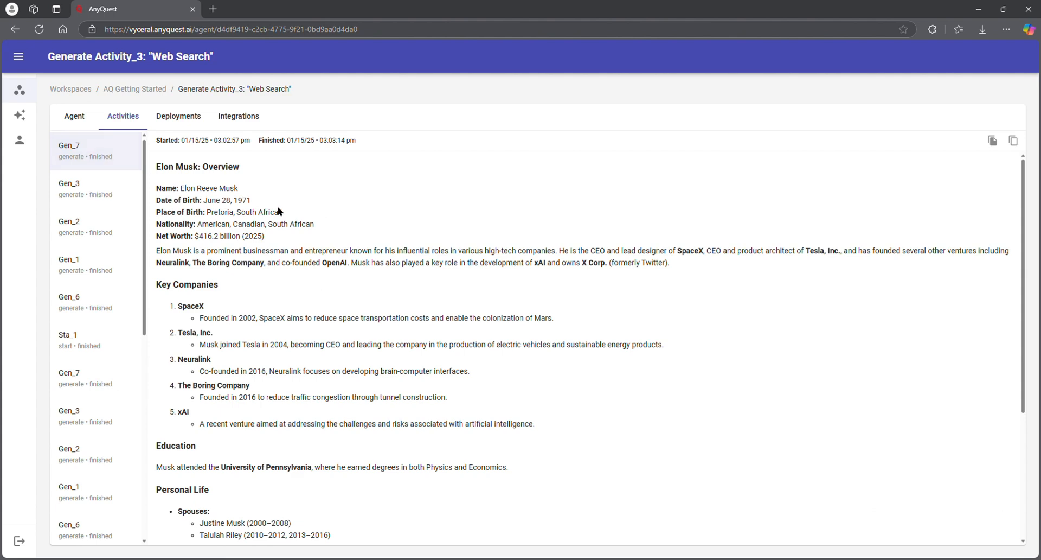
left_click(115, 193)
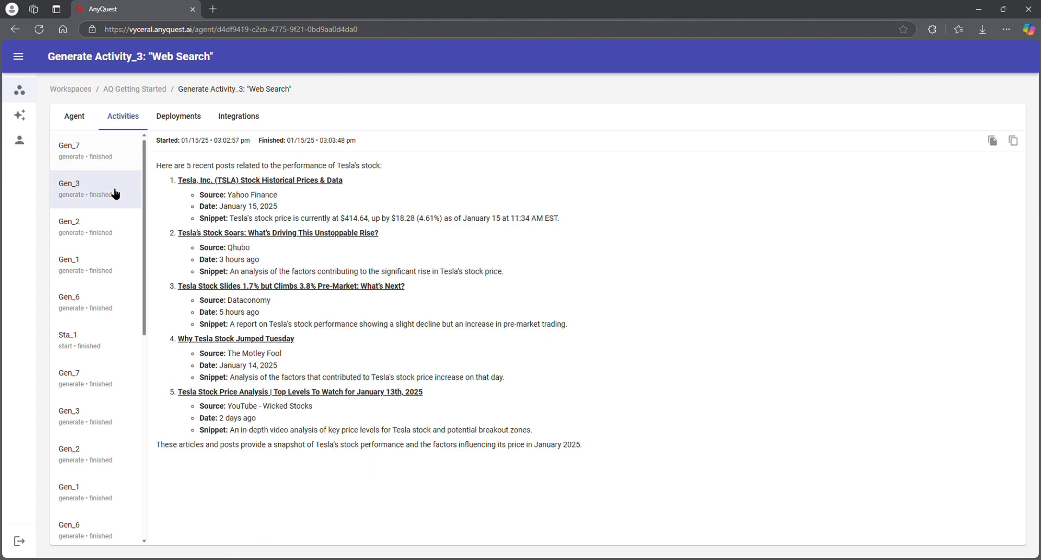